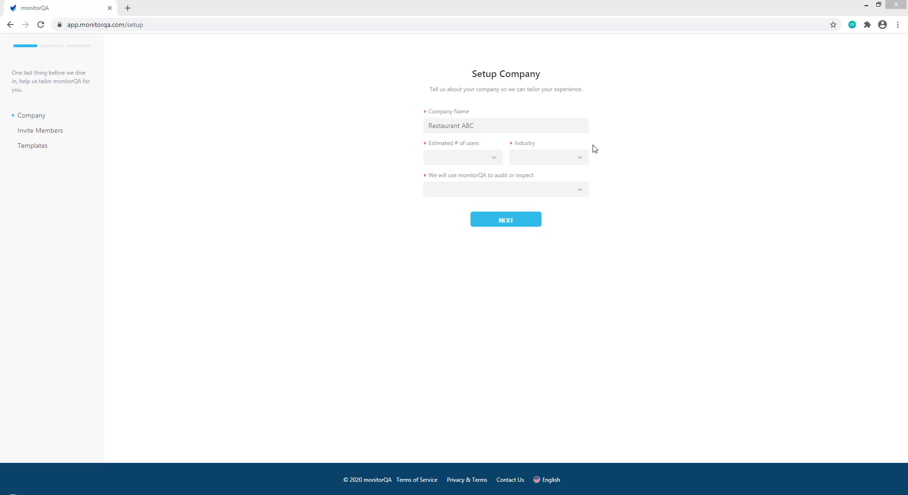
Set up Restaurant ABC with industry Restaurant, 16-25 users and Locations as the audit subject
click(553, 126)
click(478, 124)
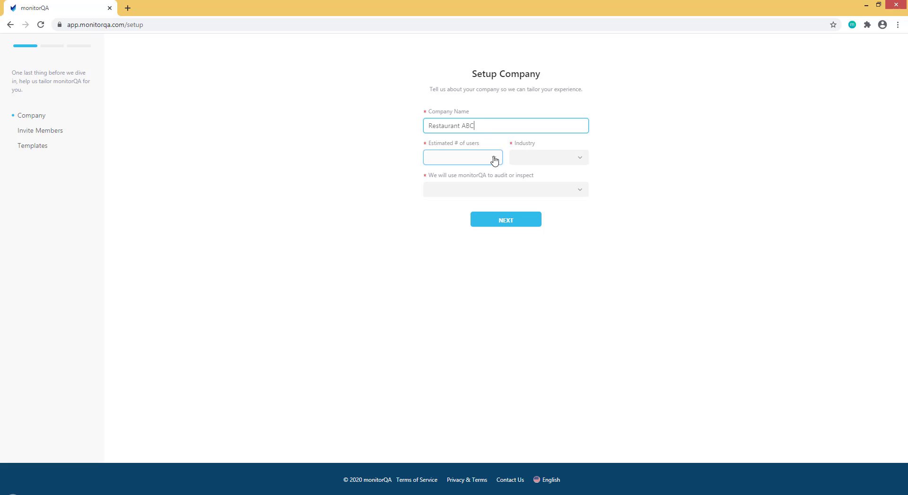
click(526, 161)
scroll(541, 139, down, 2)
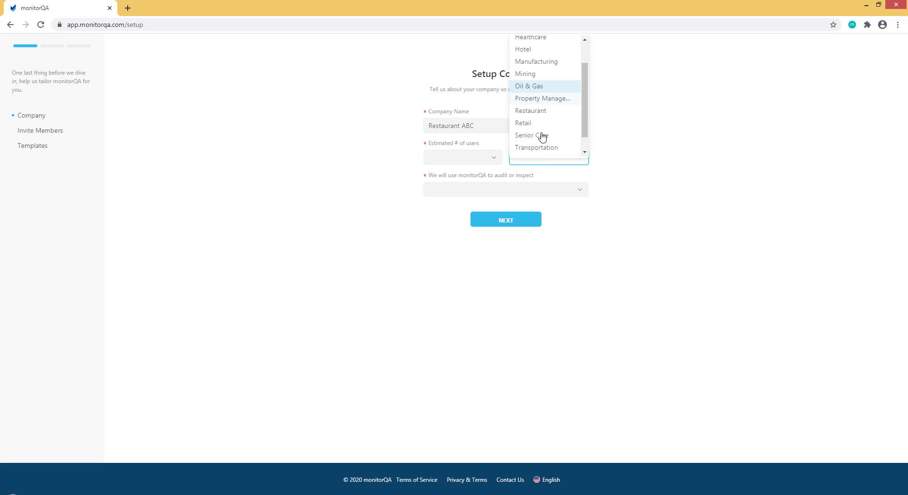
click(533, 93)
click(492, 158)
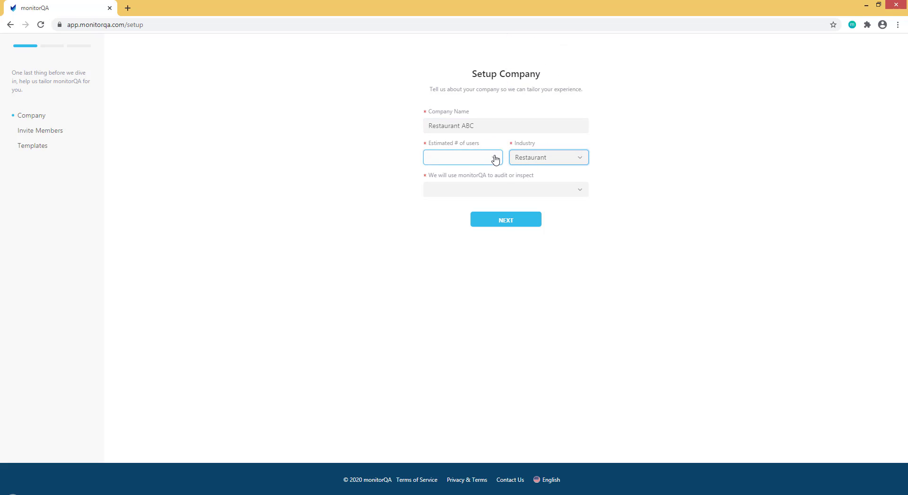
click(442, 200)
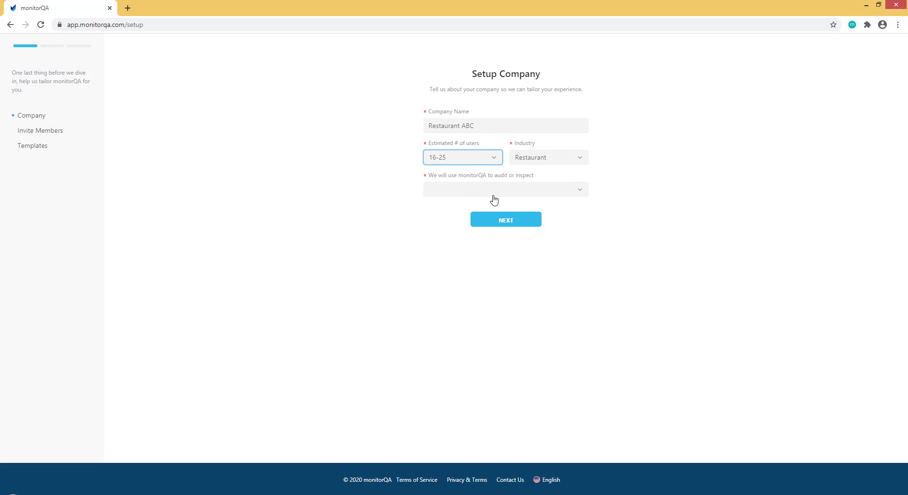
click(490, 195)
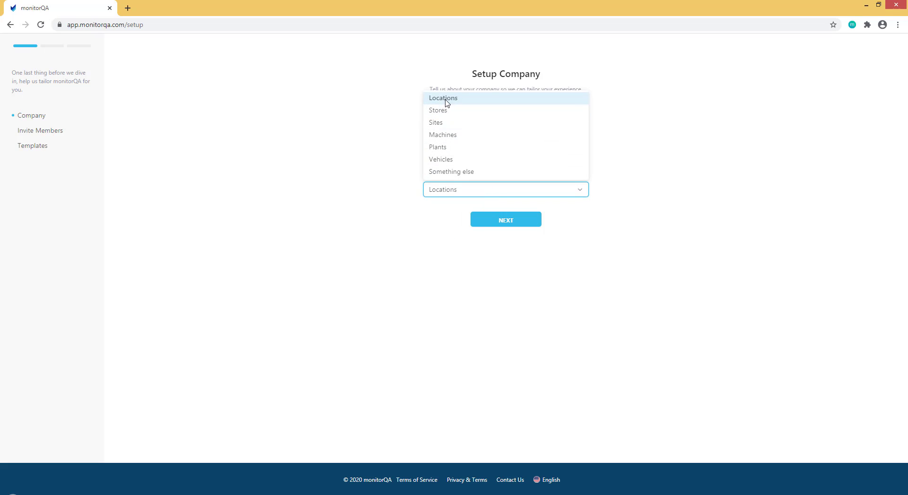
click(446, 97)
click(505, 222)
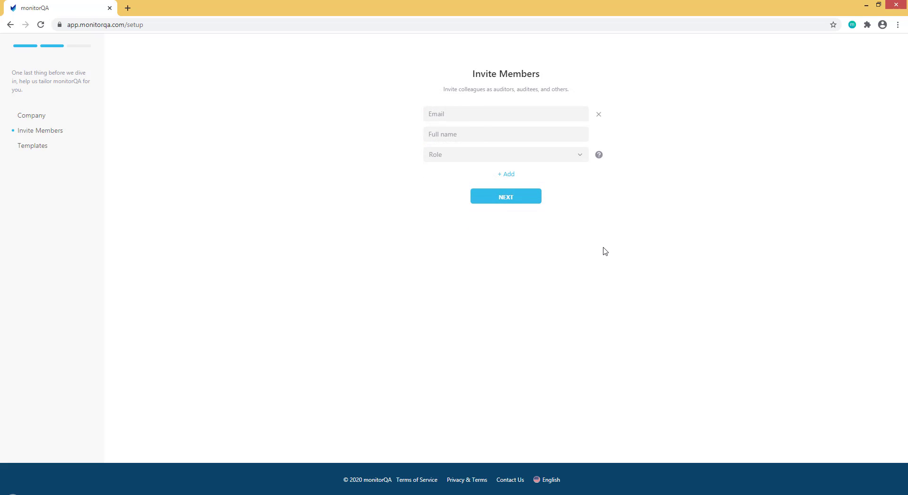
Invite a colleague with the Admin role, entering their e-mail address and full name
click(483, 117)
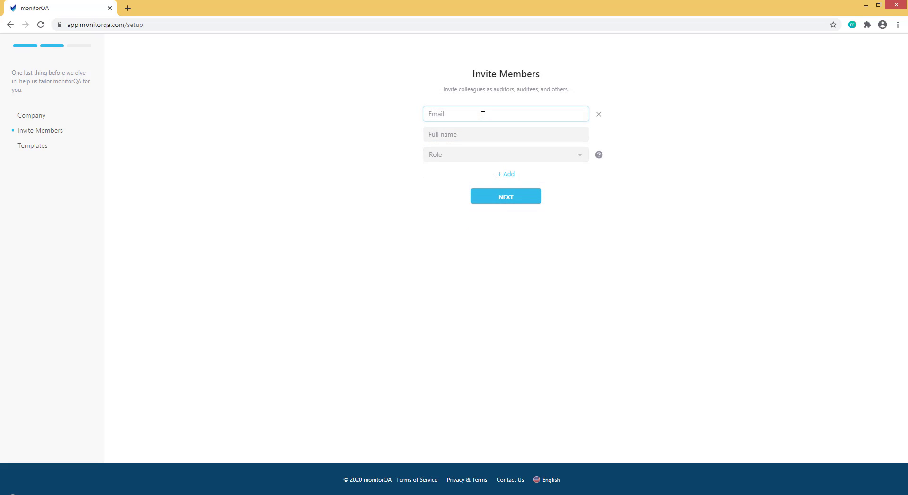
click(482, 115)
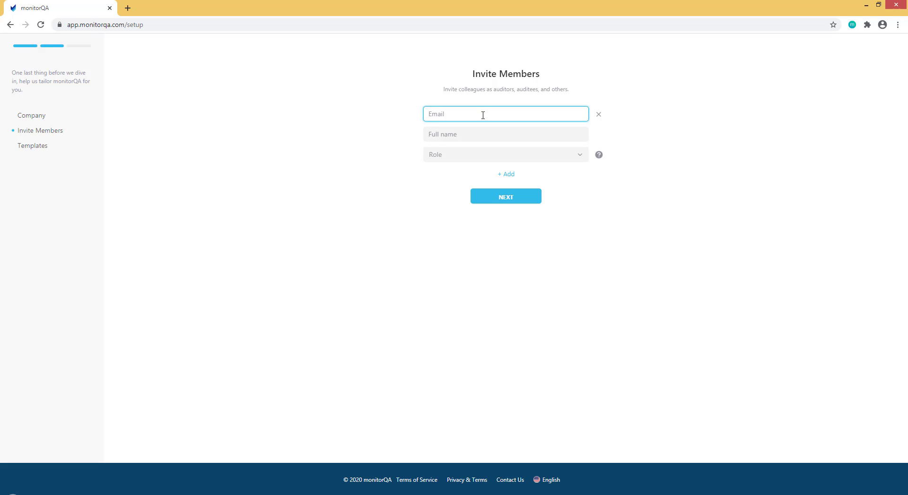
click(469, 134)
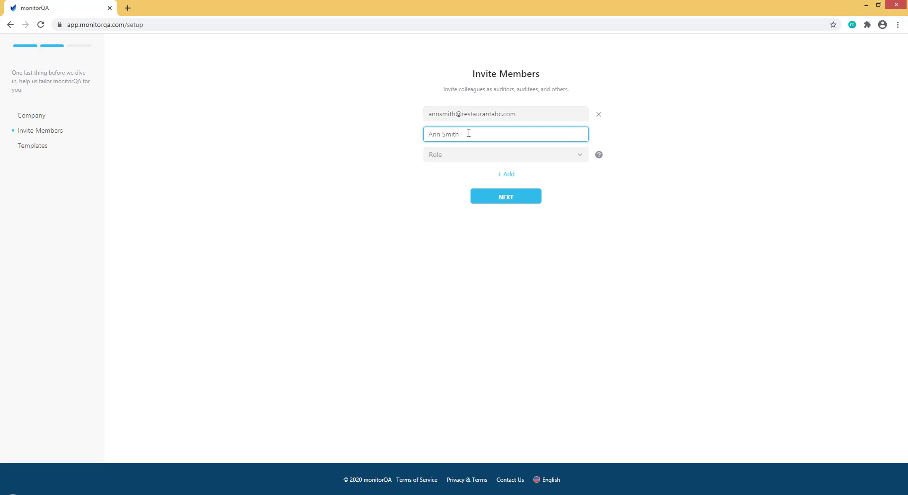
click(576, 162)
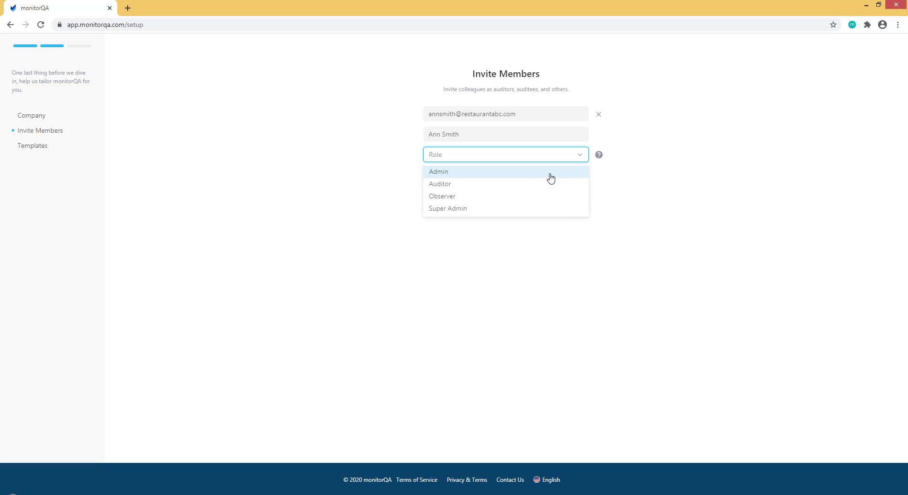
click(551, 178)
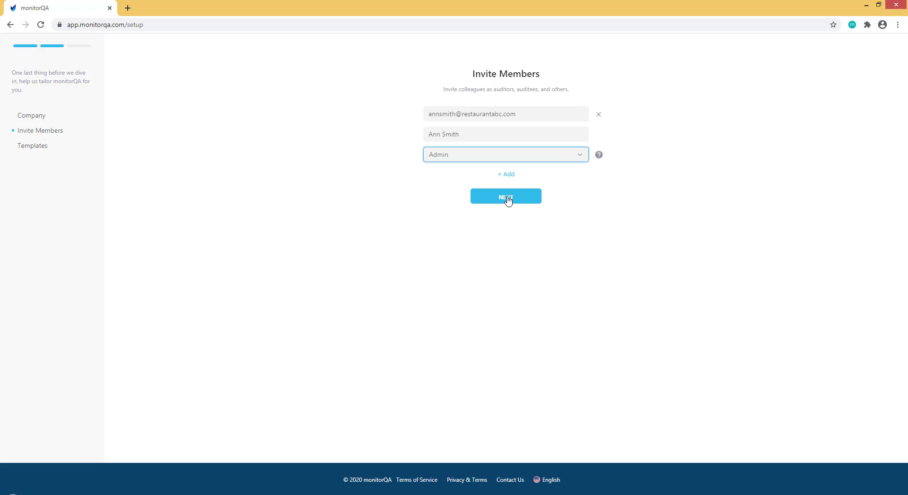
click(508, 200)
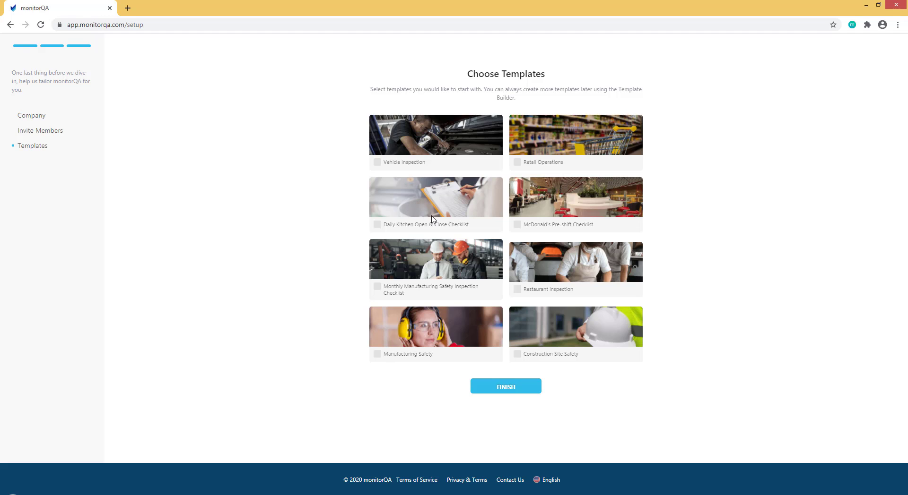
Select the Restaurant Inspection and Daily Kitchen Open & Close Checklist templates and finish setup
click(517, 289)
click(377, 225)
click(506, 386)
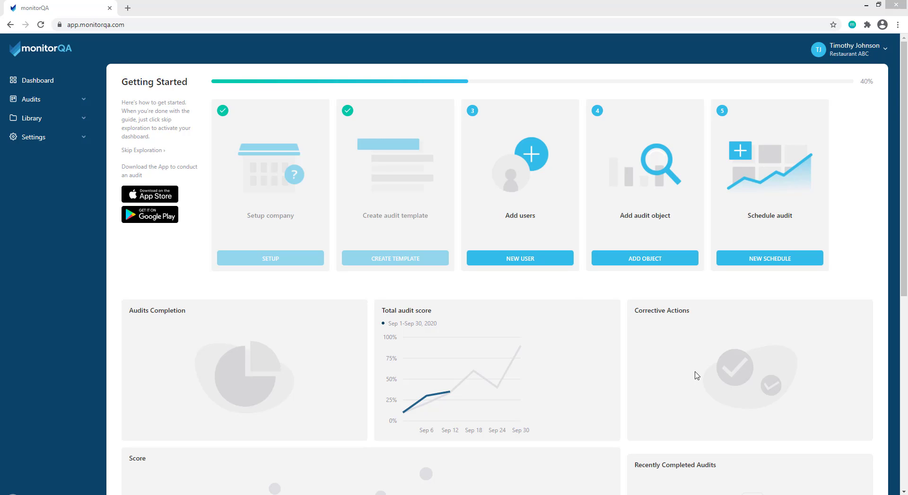
Add and invite a new Auditor user, entering the person's full name and e-mail address
click(530, 263)
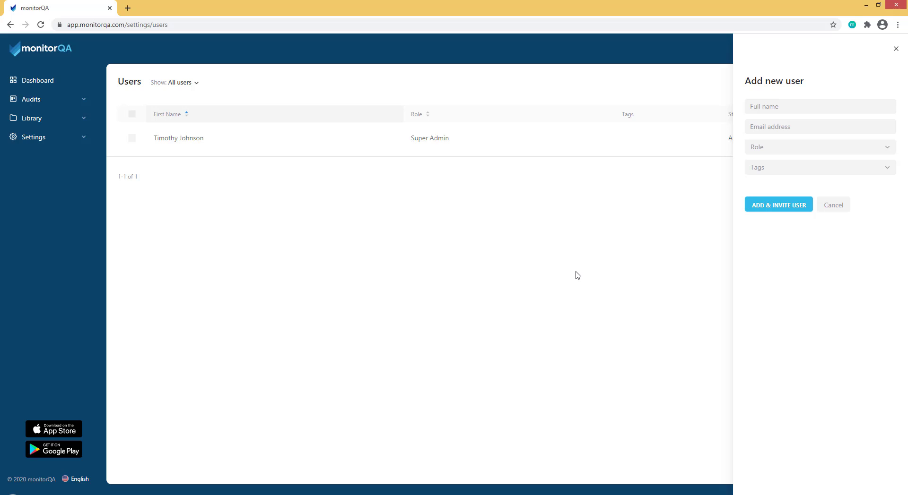
click(779, 106)
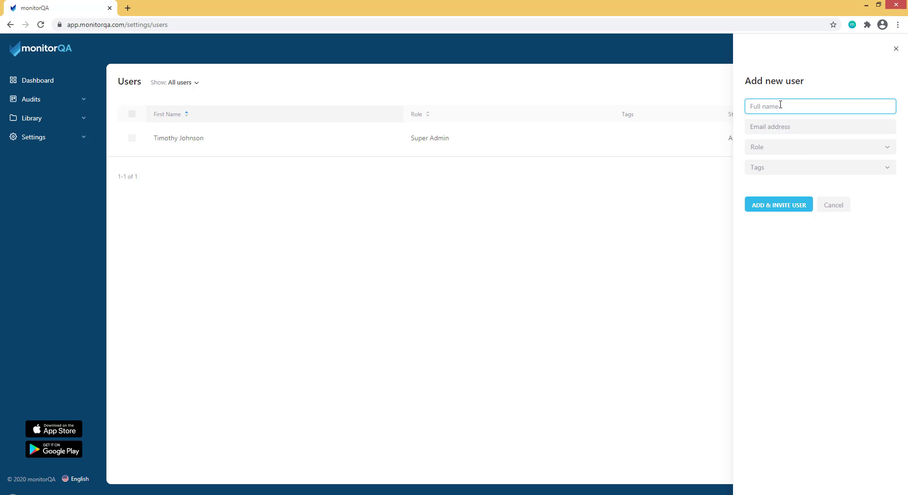
click(778, 127)
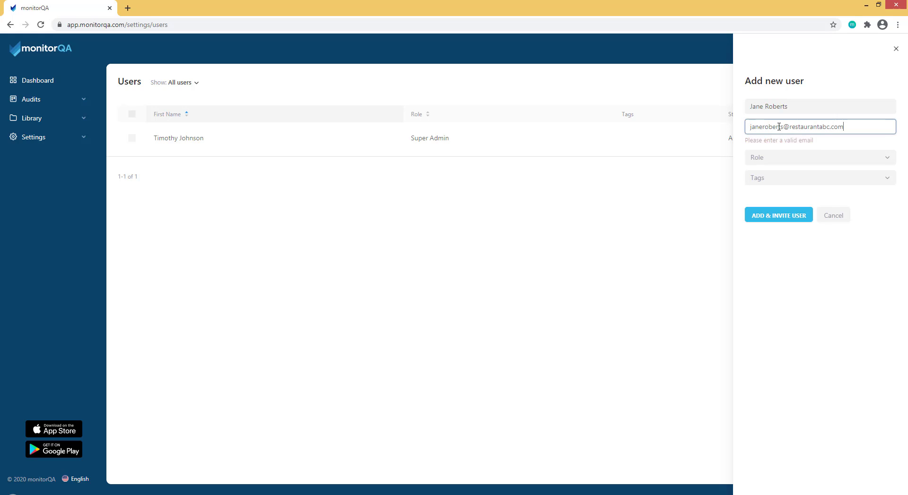
click(838, 149)
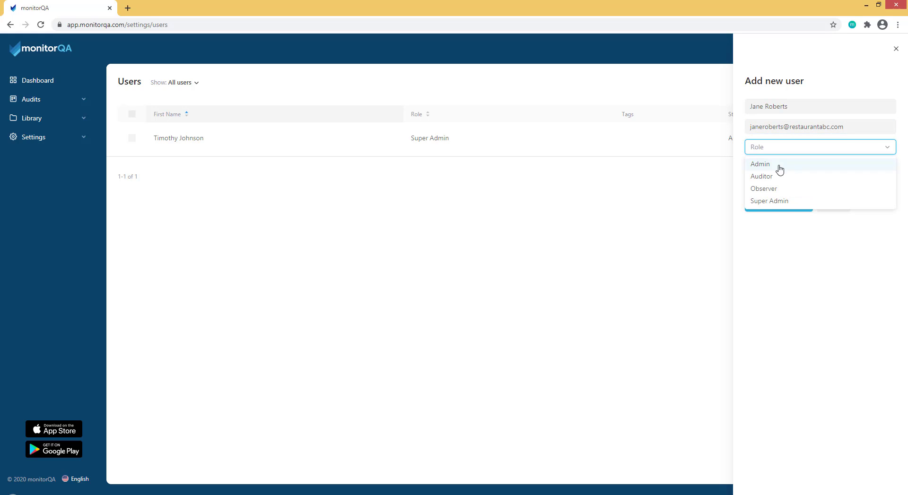
click(767, 181)
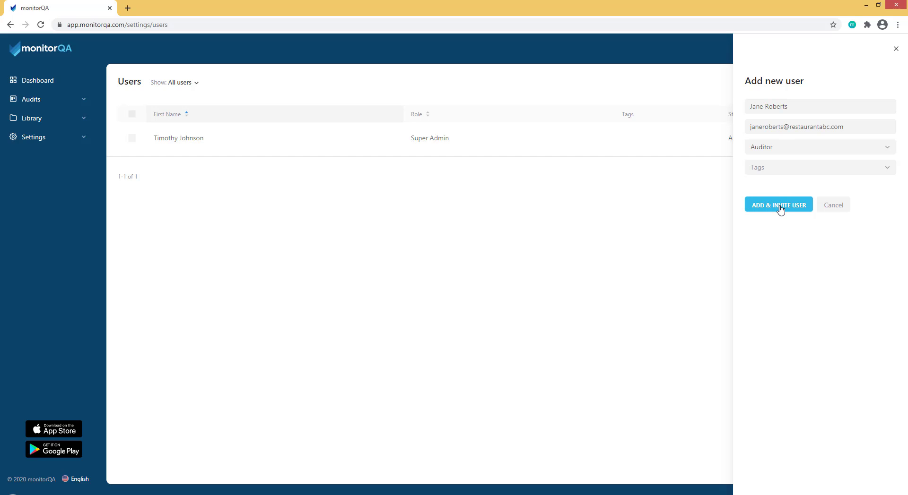
click(780, 210)
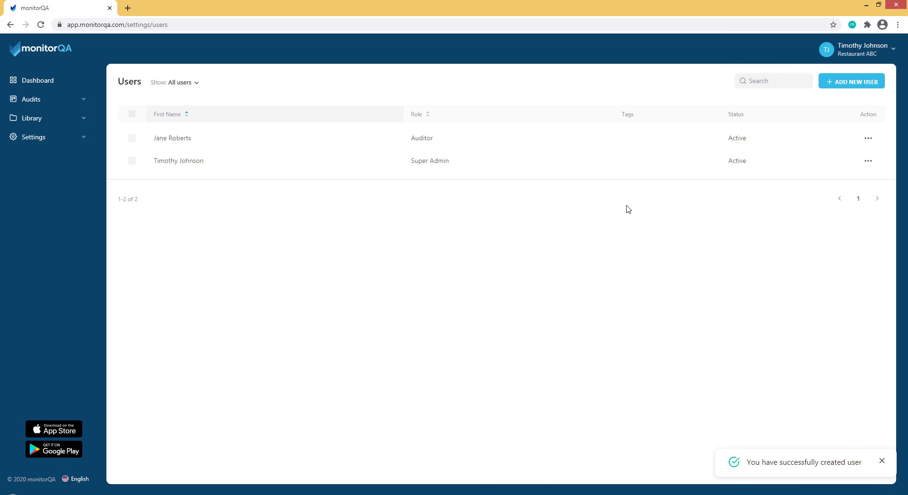
Go back to the Getting Started dashboard and open the Add new audit object form
click(46, 84)
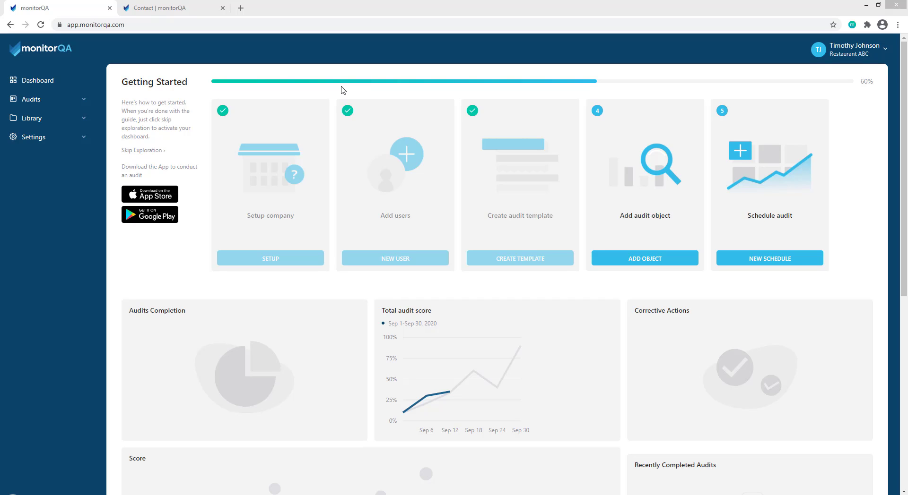
click(653, 262)
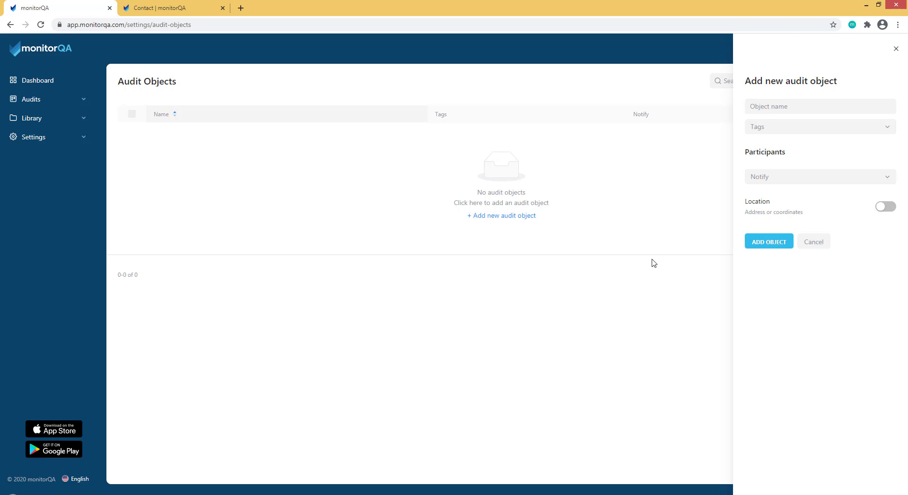
Name the audit object 'Restaurant ABC - SD' and add the auditor as a notified participant
click(760, 107)
text(Re)
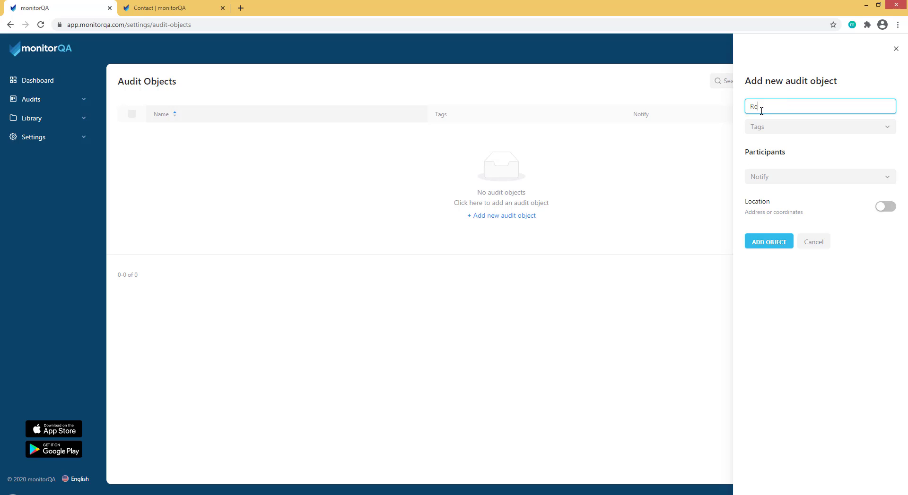
text(staurant ABC - SD)
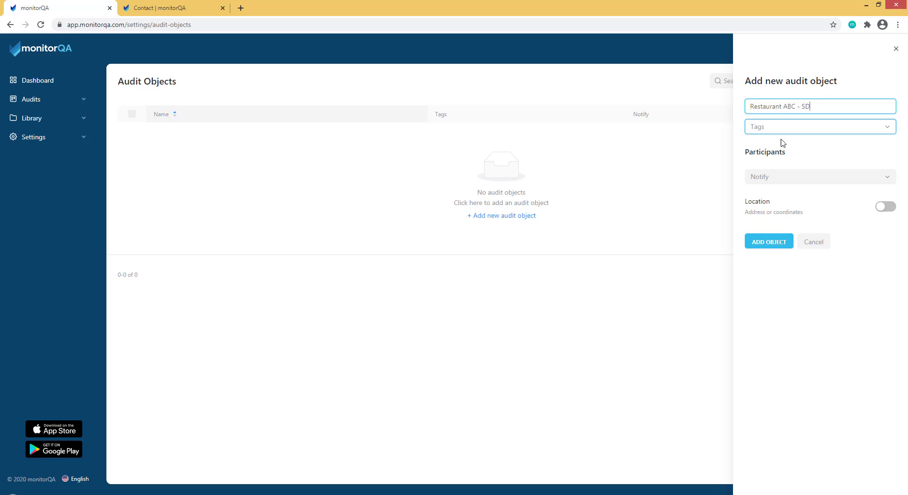
click(792, 153)
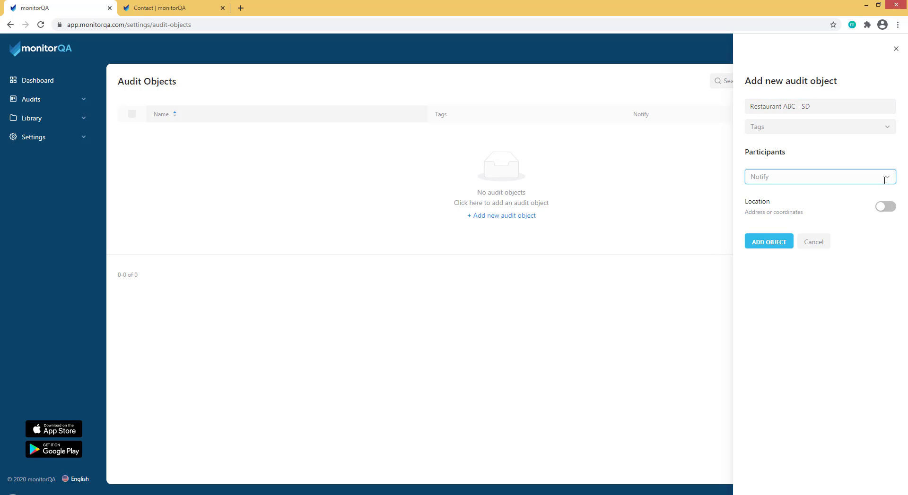
click(883, 178)
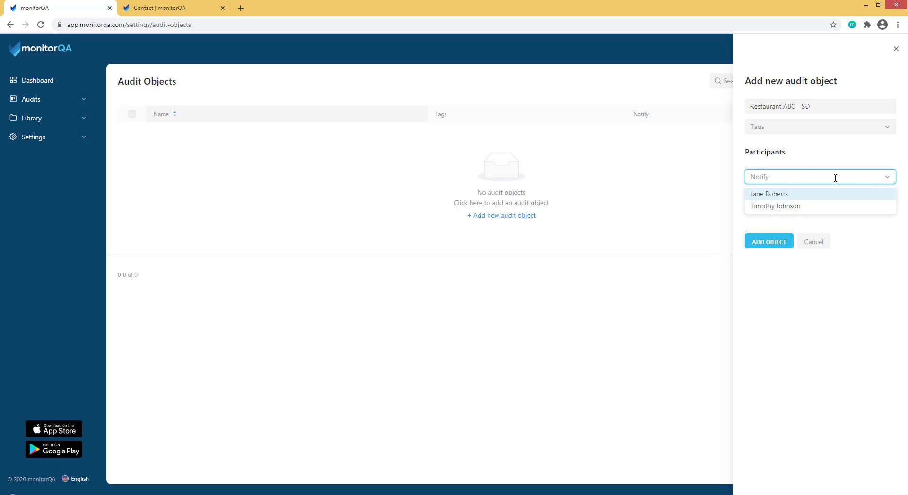
click(773, 197)
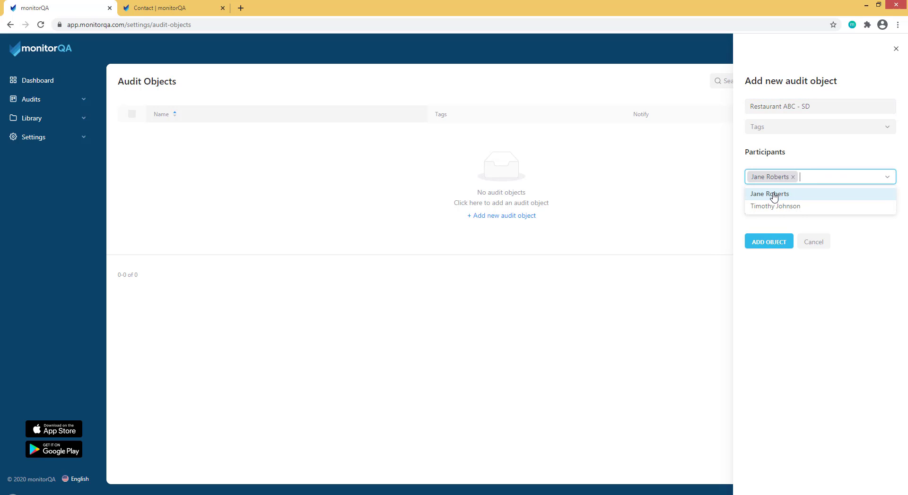
click(834, 162)
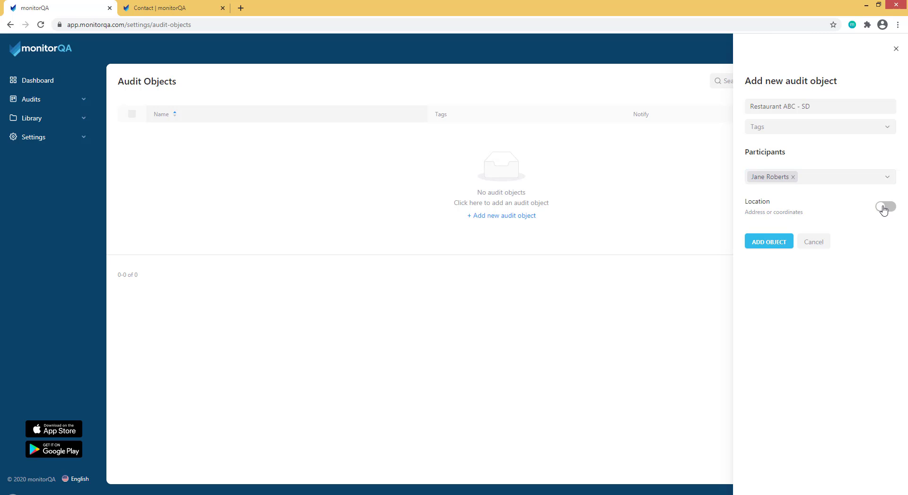
Enable Location, paste the San Diego street address, pick the suggestion, and save the object
click(885, 207)
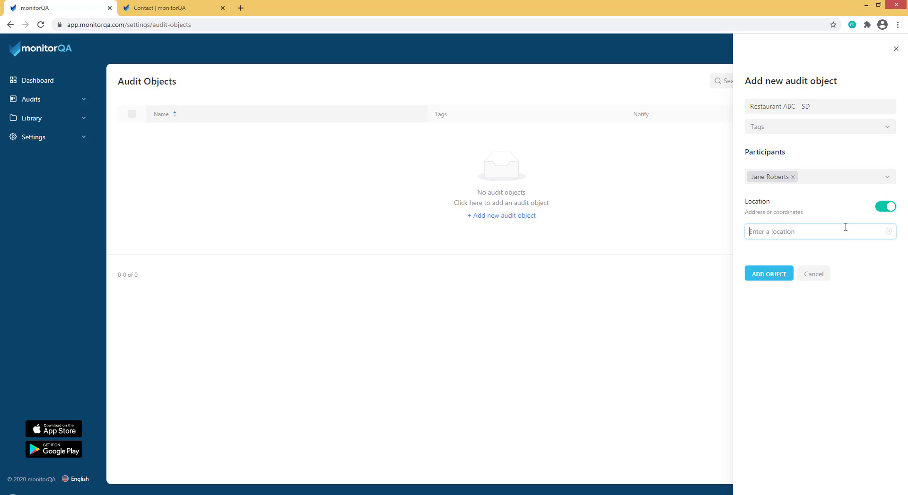
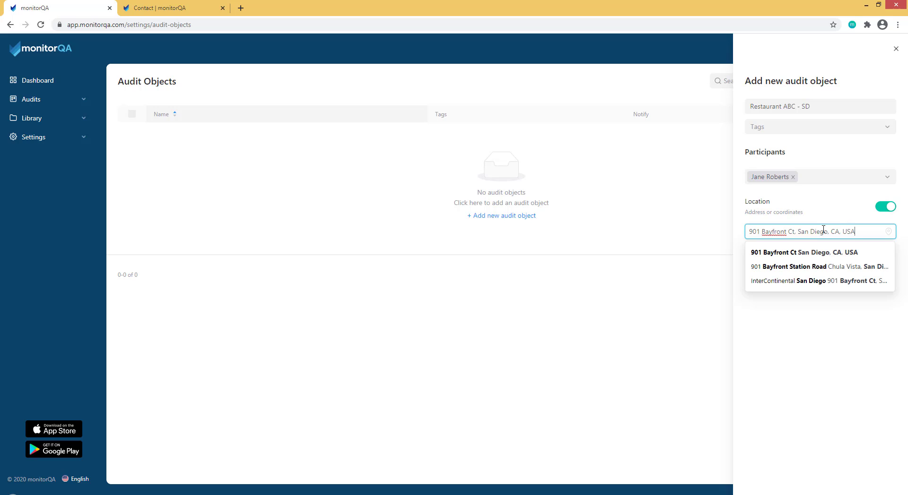
click(811, 252)
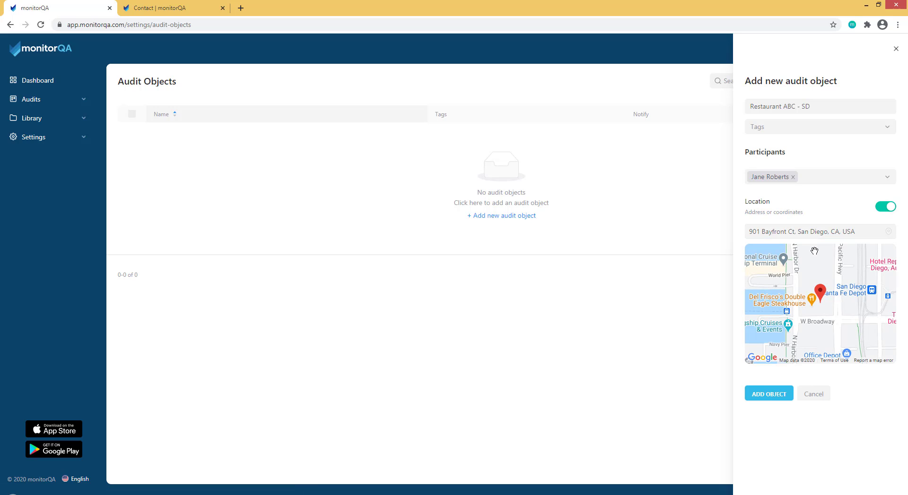
click(779, 395)
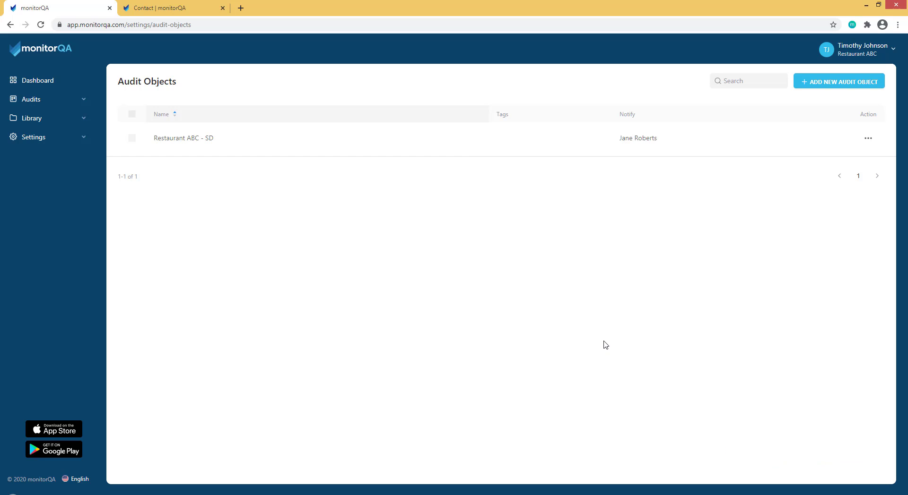
Return to the dashboard and open a new Schedule audit form
click(65, 82)
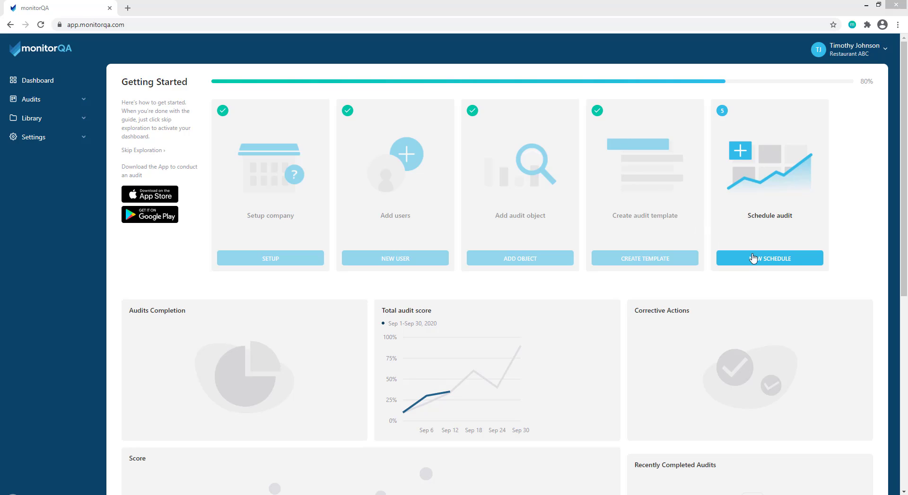
click(761, 259)
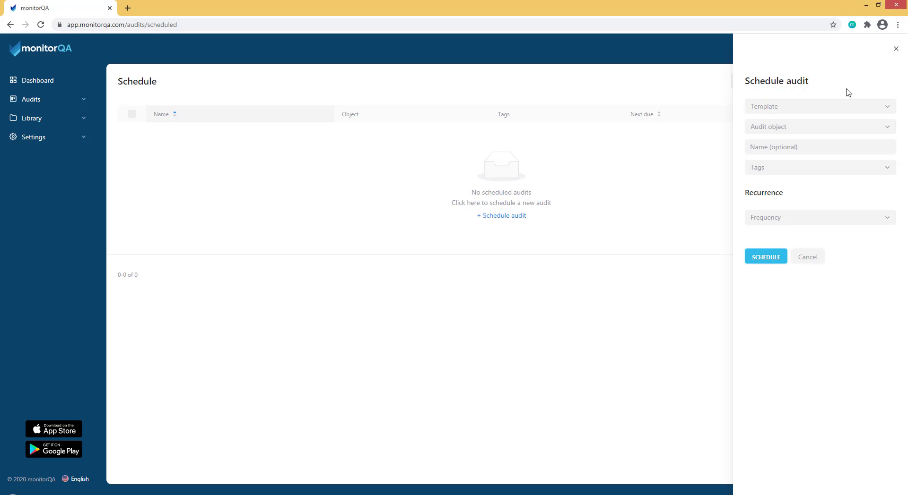
Pick the Restaurant Inspection template and Restaurant ABC - SD object, naming it 'Monthly Restaurant Inspection'
click(847, 106)
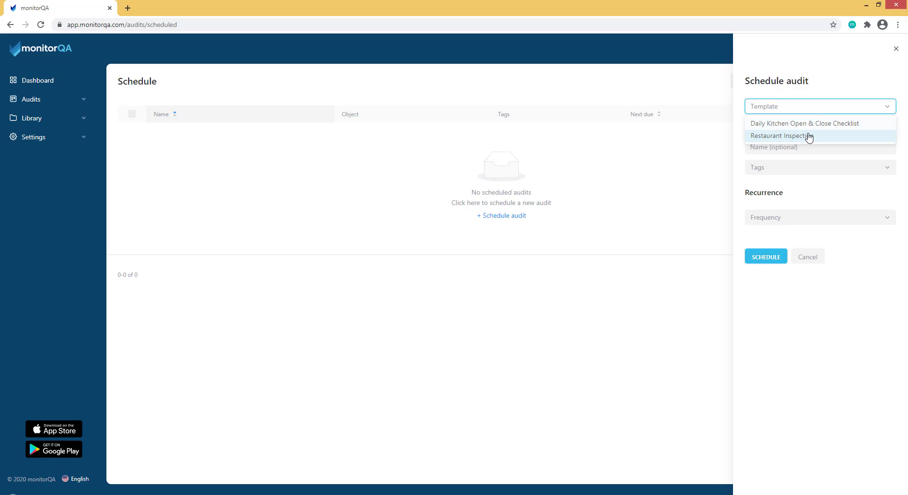
click(809, 136)
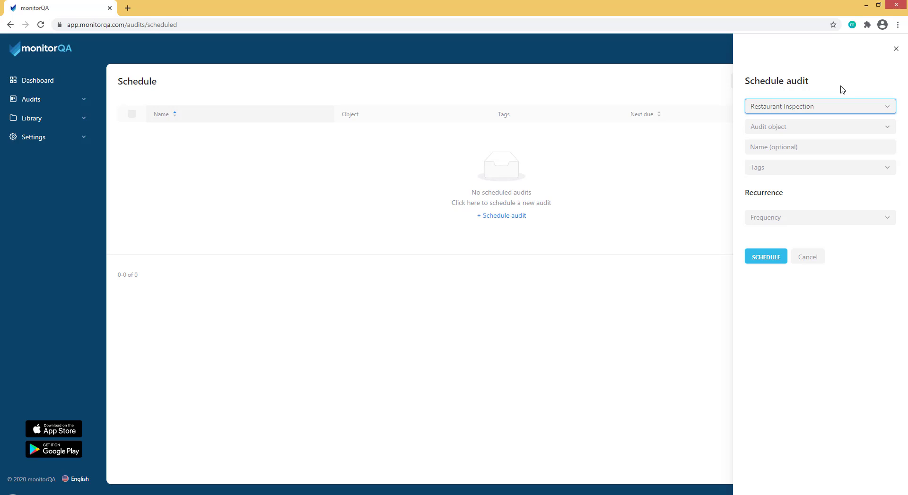
click(824, 127)
click(823, 126)
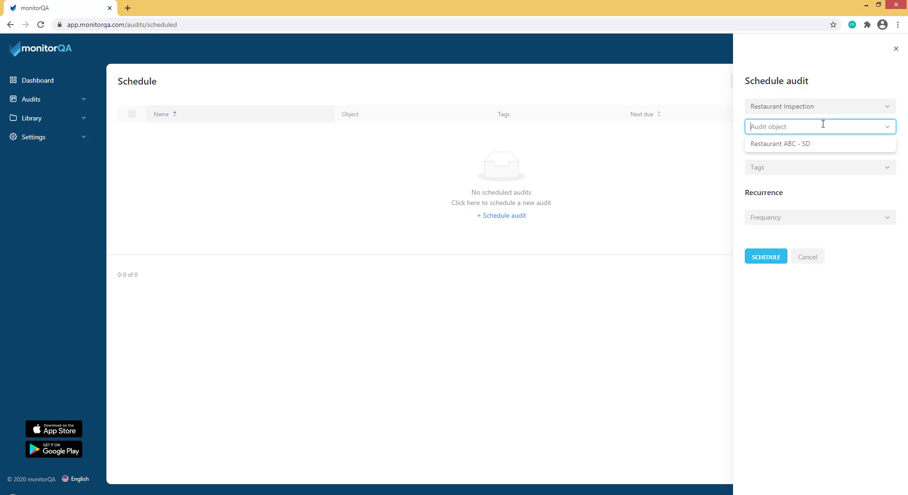
click(810, 146)
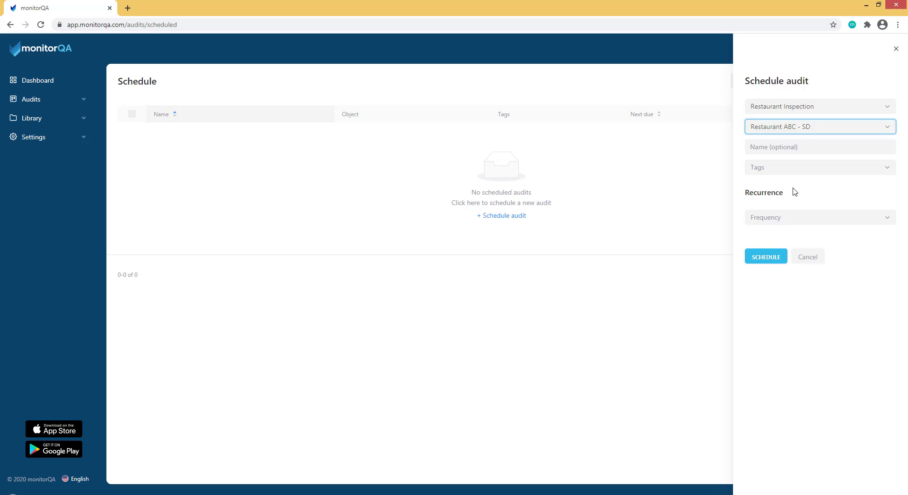
click(785, 148)
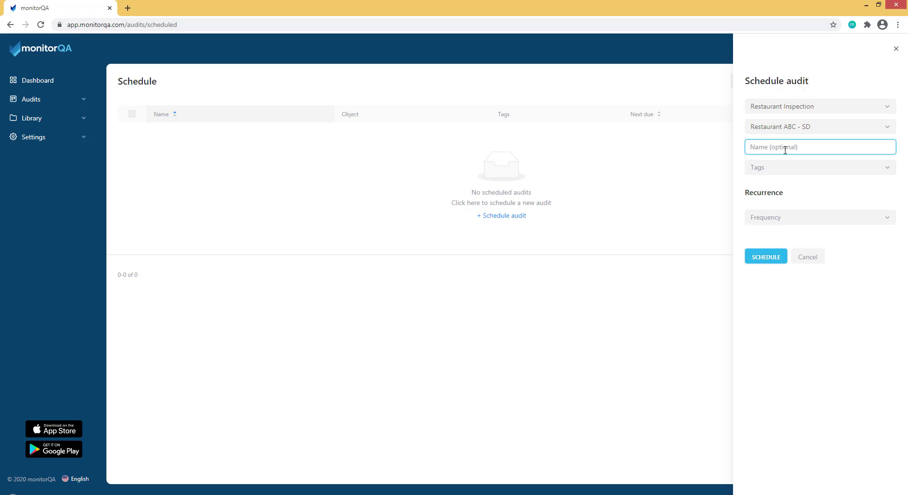
text(Monthly Restaurant Inspection)
click(789, 216)
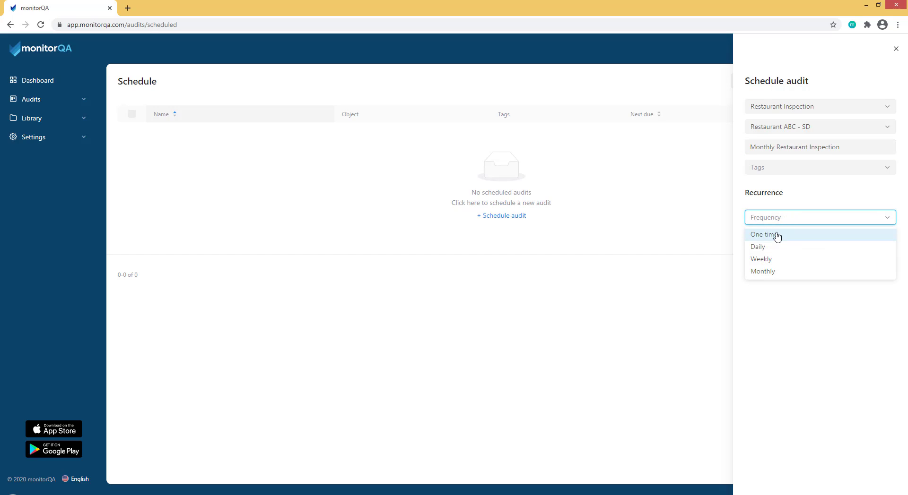
Set the audit to repeat every 1 month, starting 2021-01-01
click(770, 272)
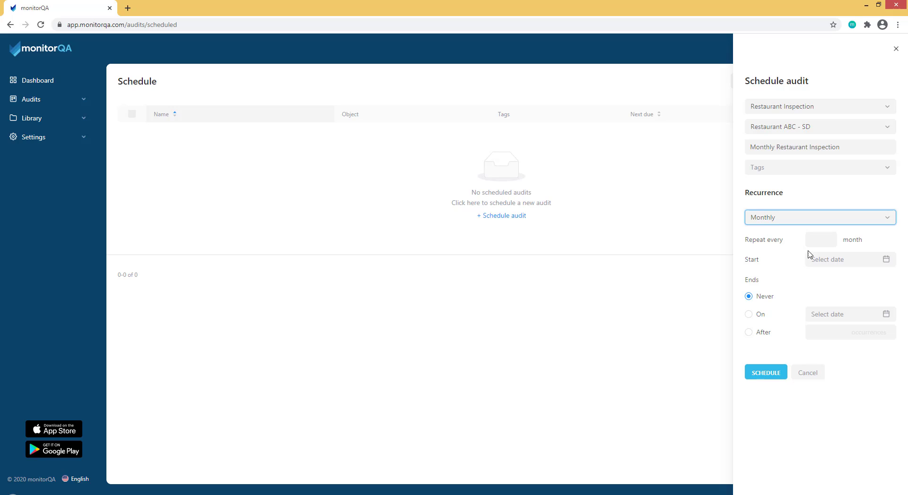
click(817, 243)
text(1)
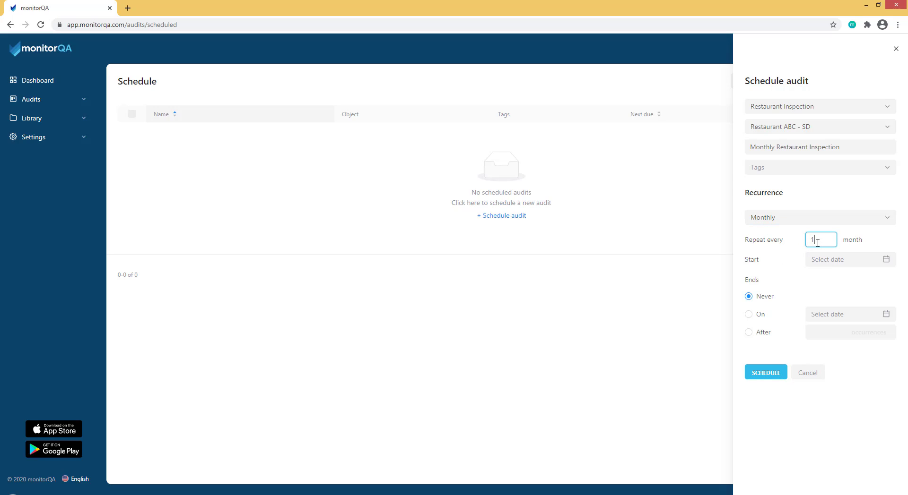
click(823, 259)
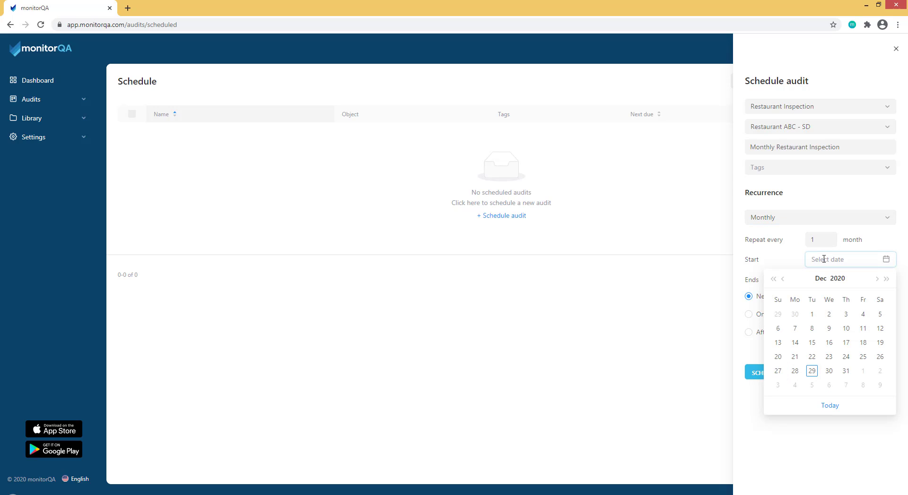
click(863, 372)
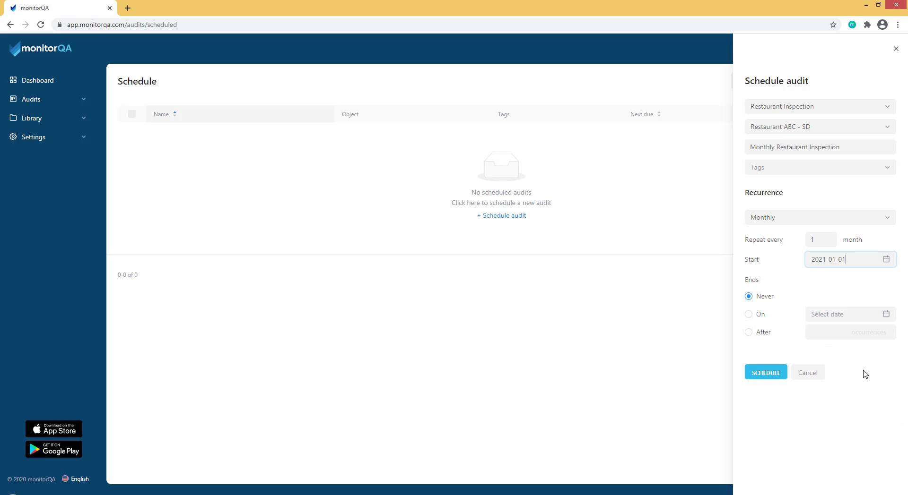
End the recurrence on 2025-12-31 and save the schedule
click(759, 315)
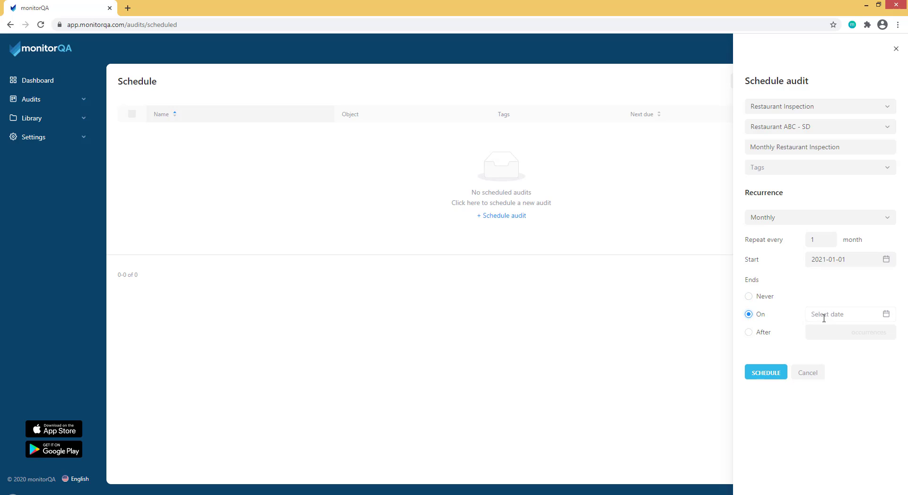
click(825, 314)
click(886, 335)
click(886, 334)
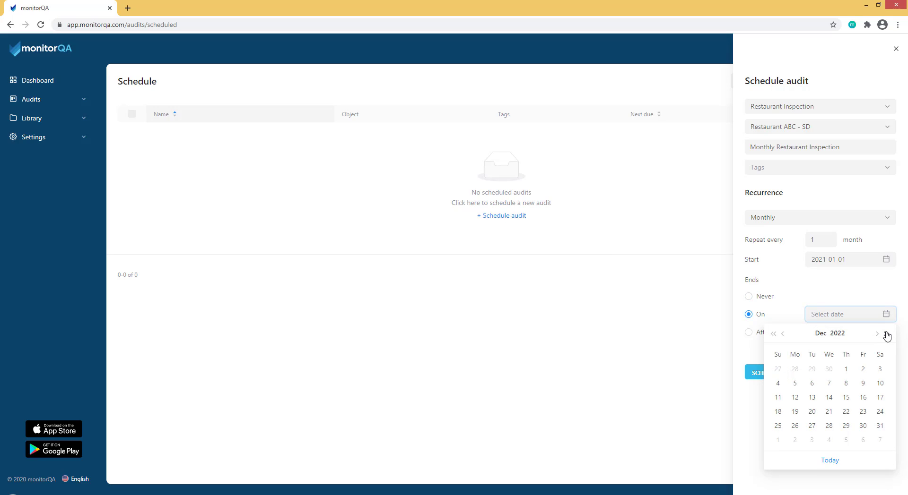
click(886, 335)
click(885, 334)
click(886, 335)
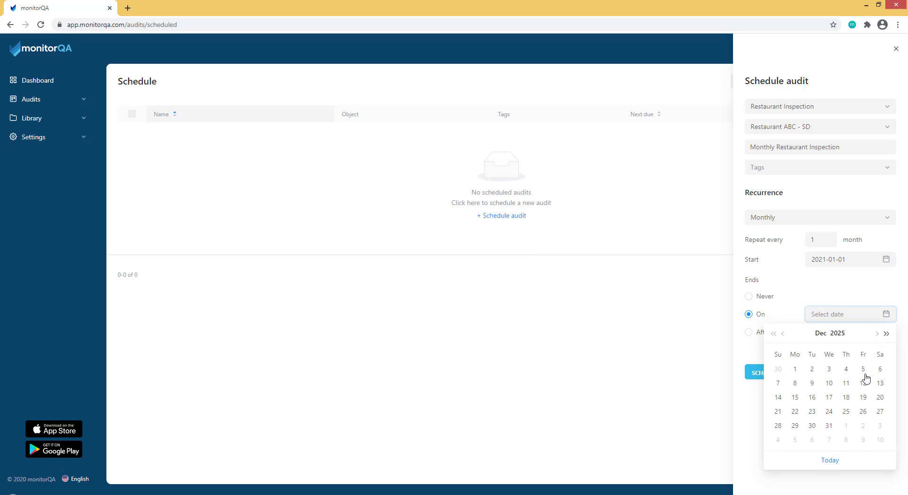
click(829, 426)
click(836, 416)
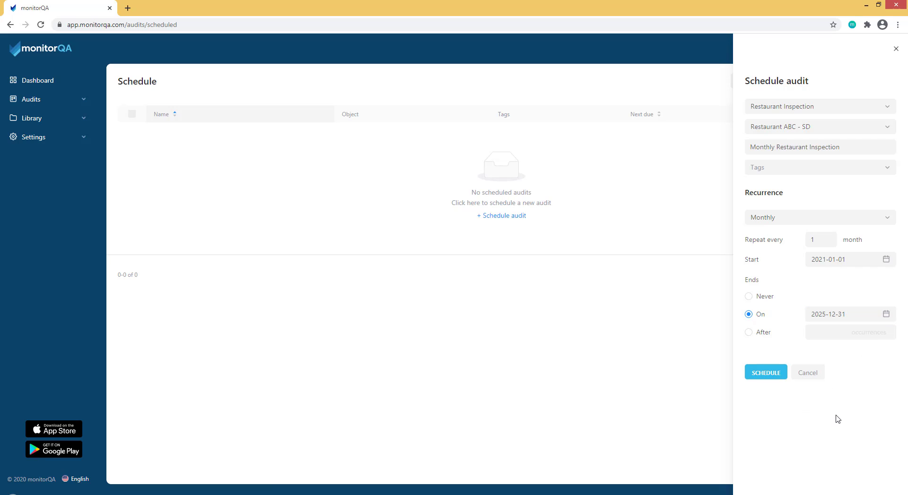
click(768, 376)
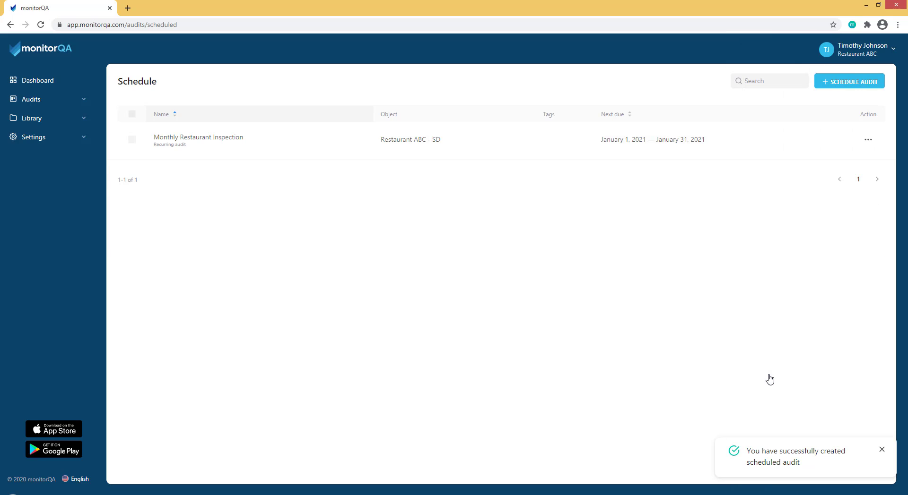
Open the main Dashboard from the left sidebar
click(54, 85)
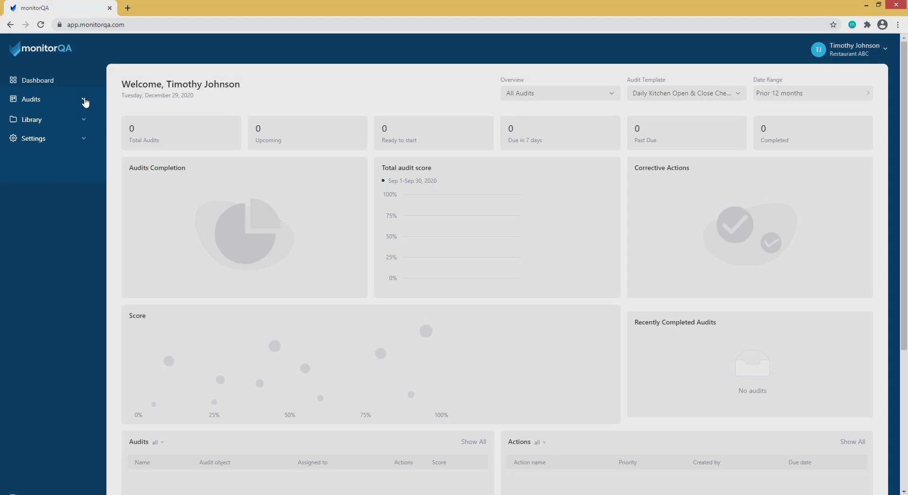
Expand the Audits, Library and Settings sections in the monitorQA sidebar to list their sub-pages
click(84, 100)
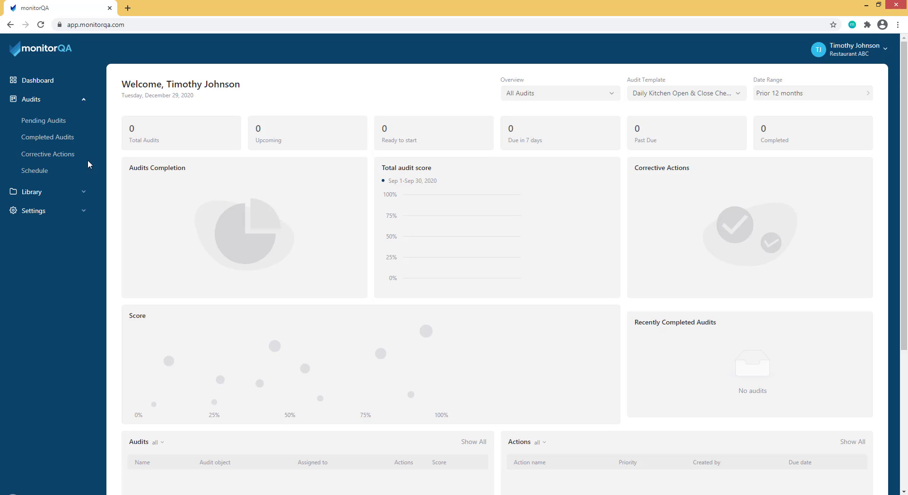
click(84, 193)
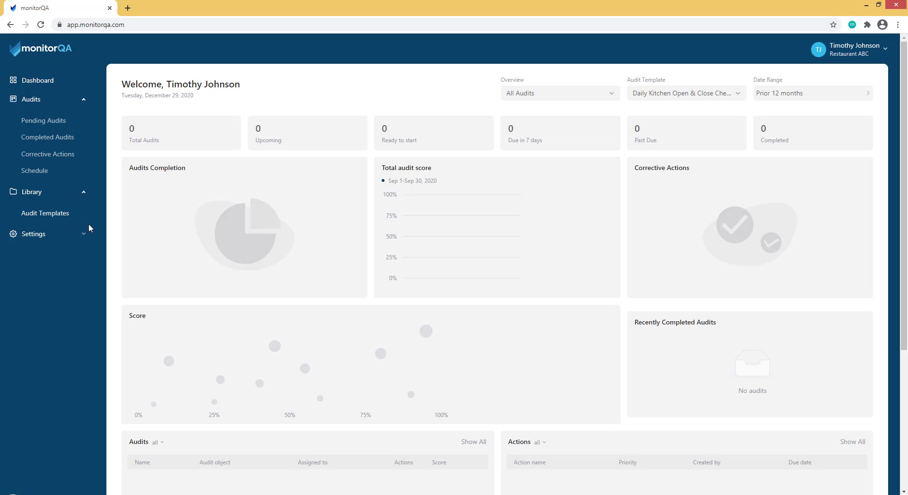
click(84, 234)
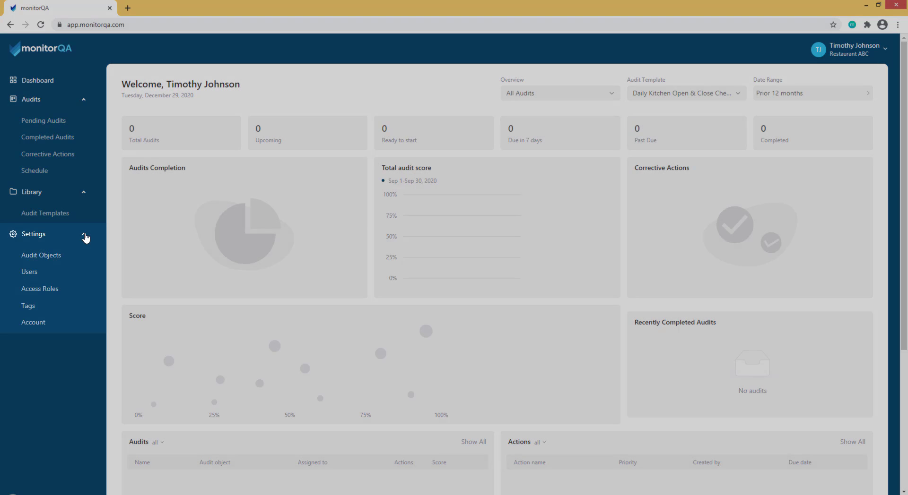